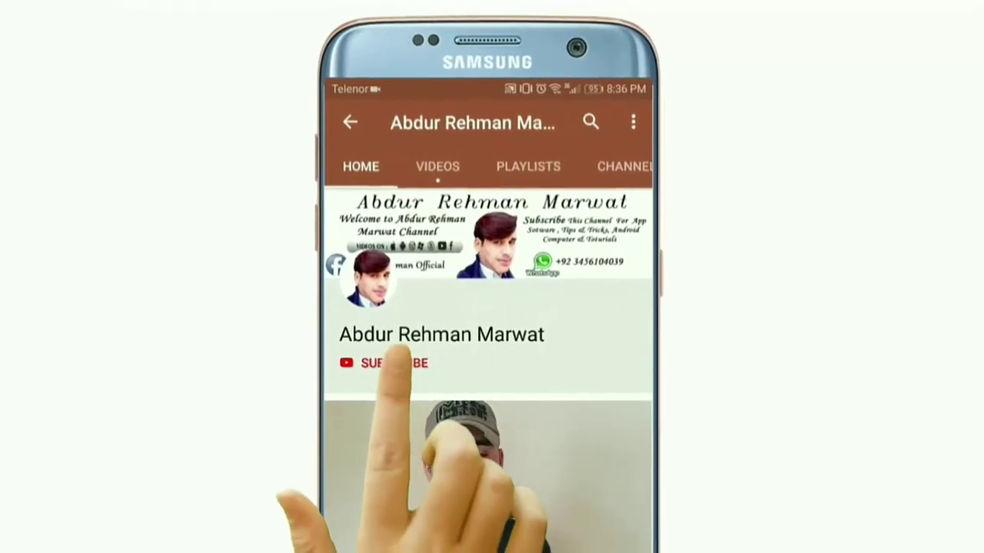
- Subscribe to the YouTube channel and turn on its upload notifications with the bell
click(395, 350)
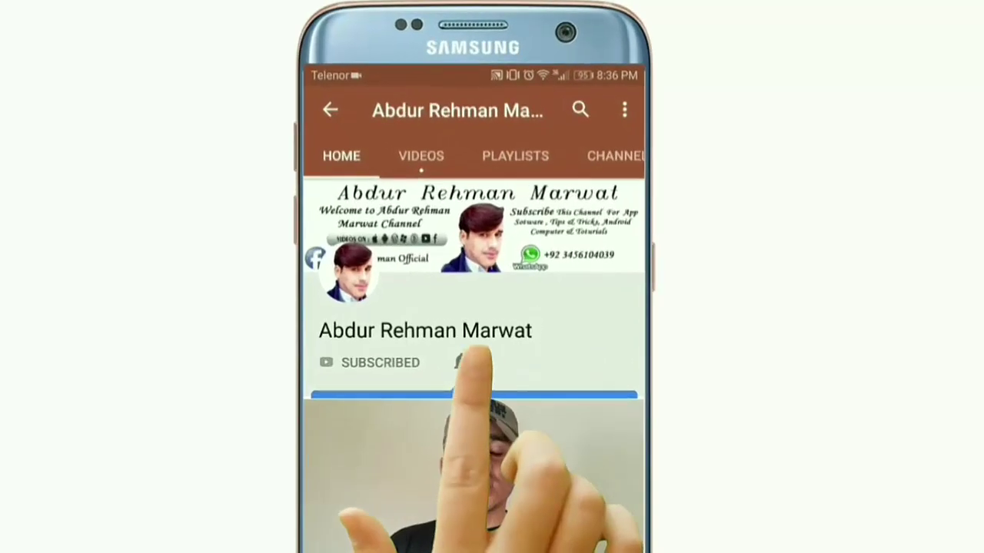
click(473, 361)
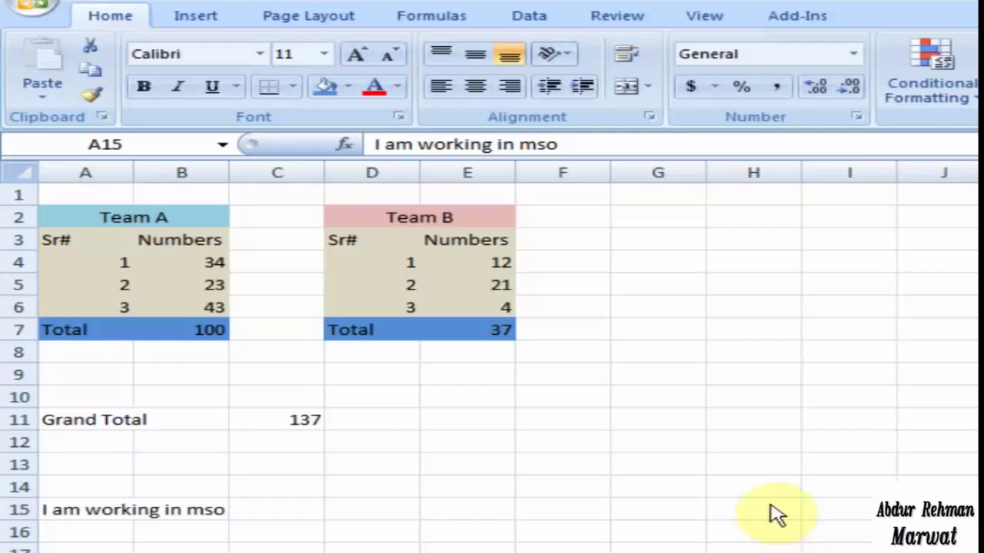
- Switch the ribbon to Review and select the Team A heading cell A2
click(623, 15)
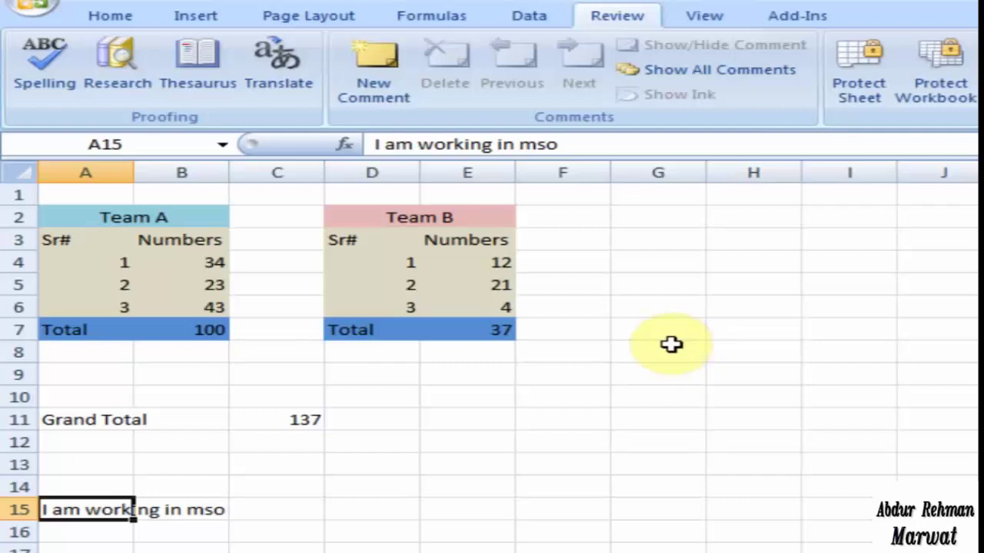
click(198, 221)
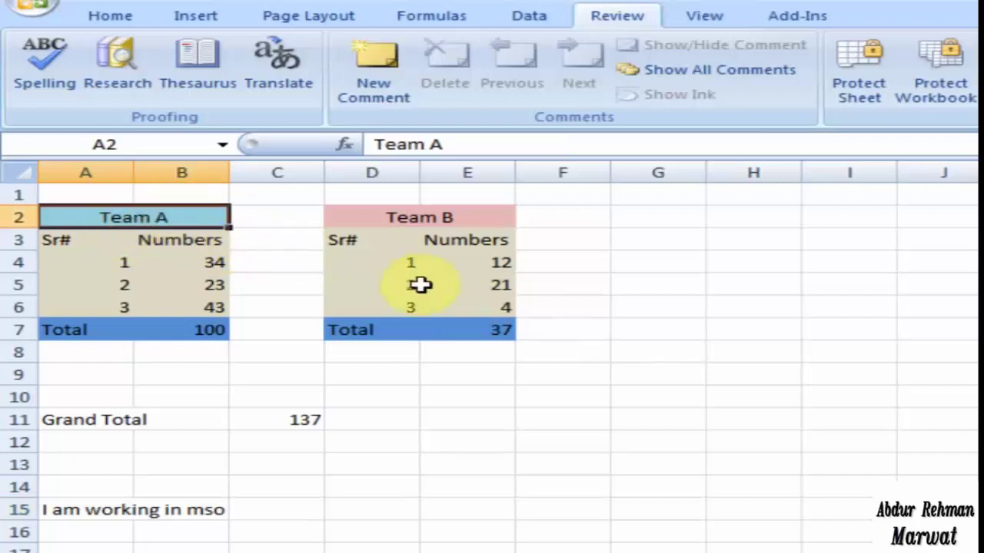
- Comment cell A2 with 'Pakistan' and cell D2 with 'India'
click(384, 102)
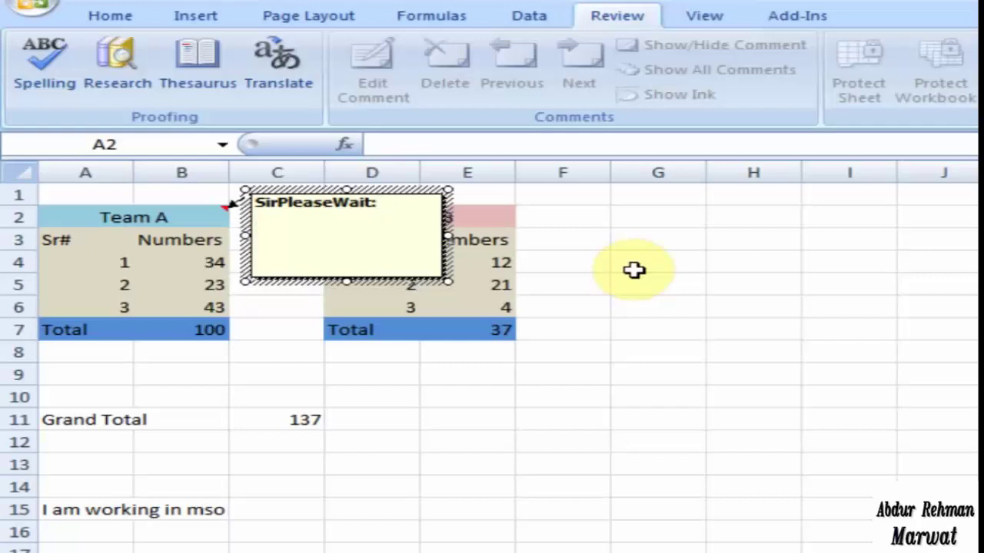
text(Paki)
text(stan)
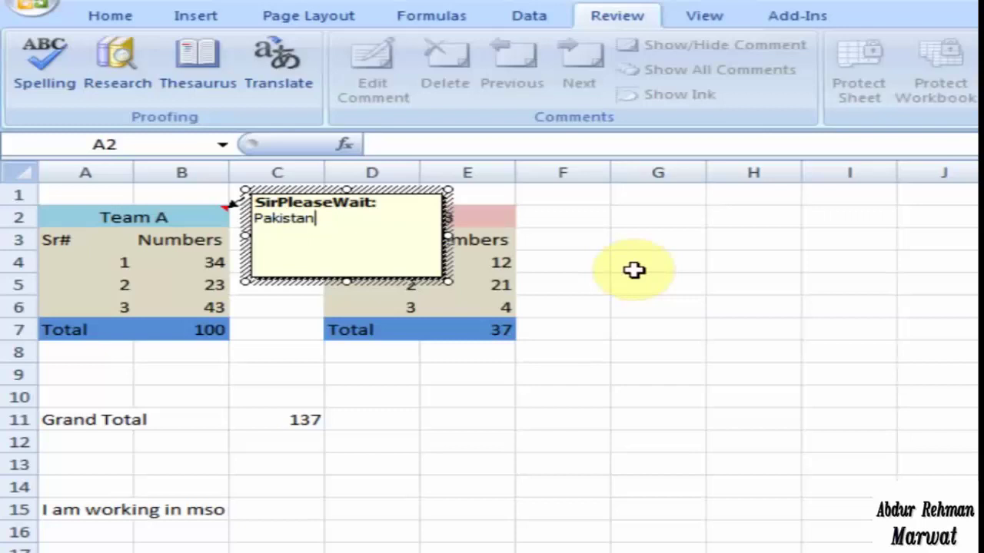
click(484, 218)
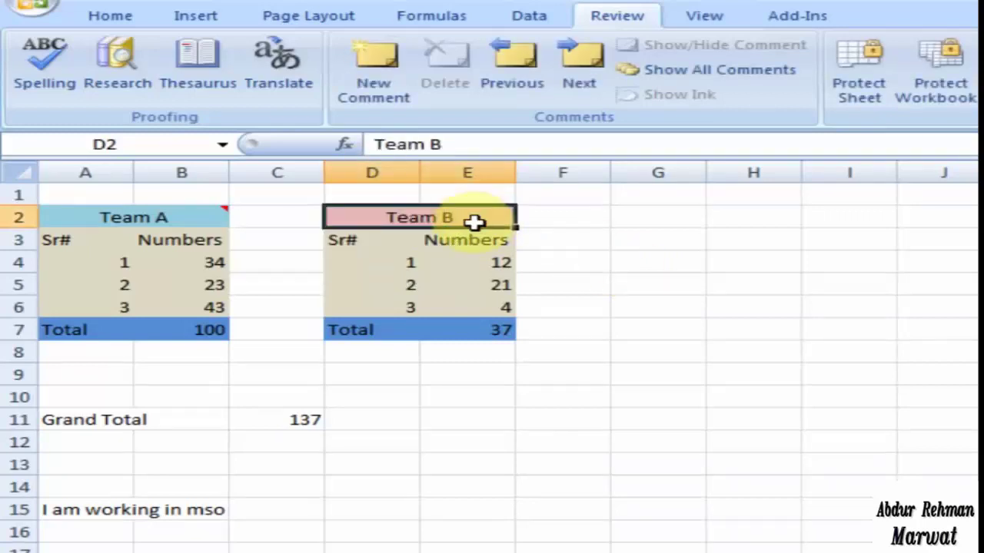
click(398, 99)
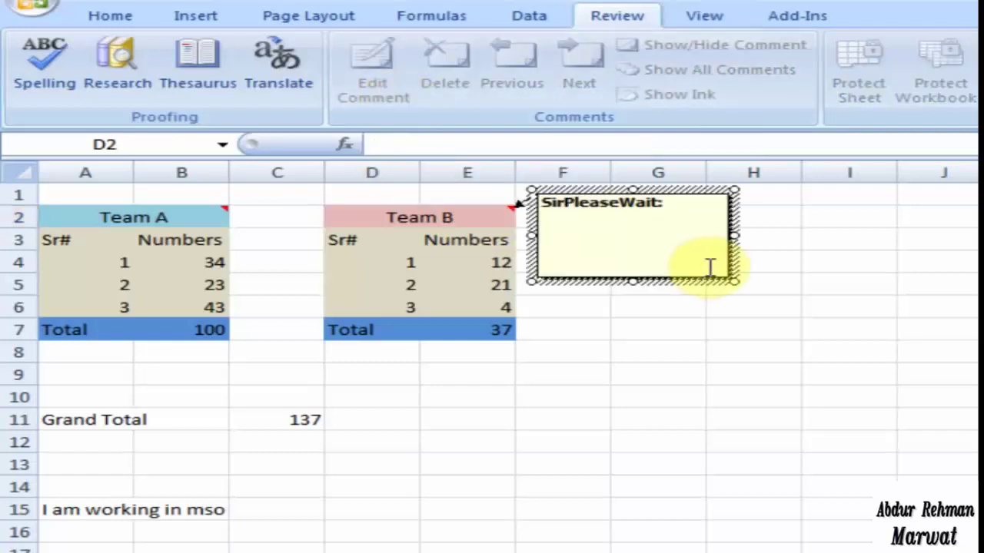
text(India)
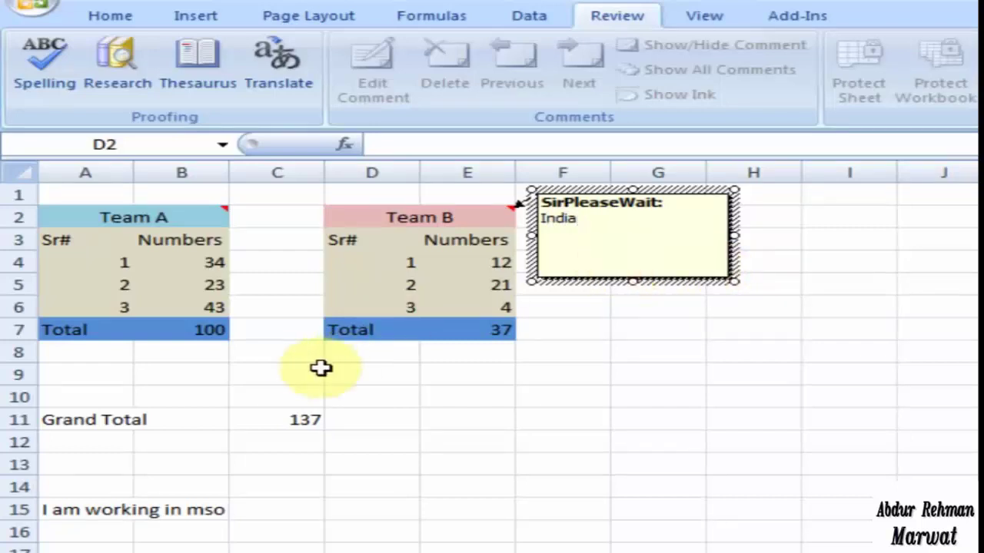
click(200, 334)
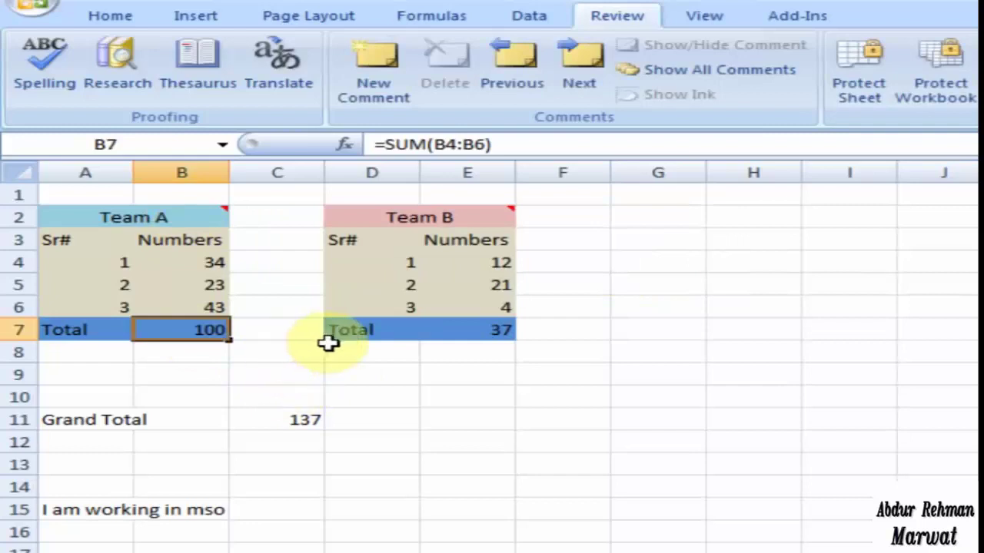
- Start a comment on the Grand Total label reading 'Team A + Tram B Total'
click(283, 423)
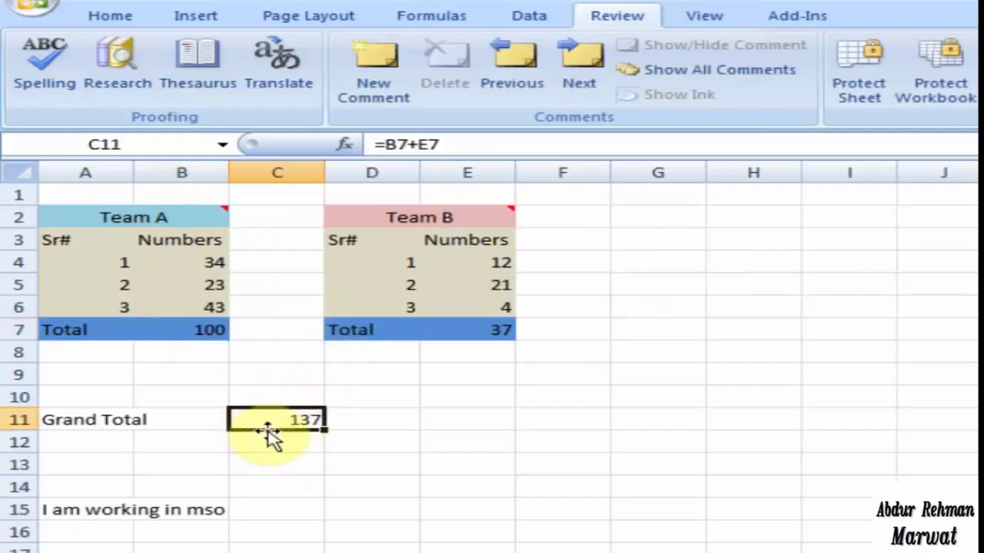
click(101, 427)
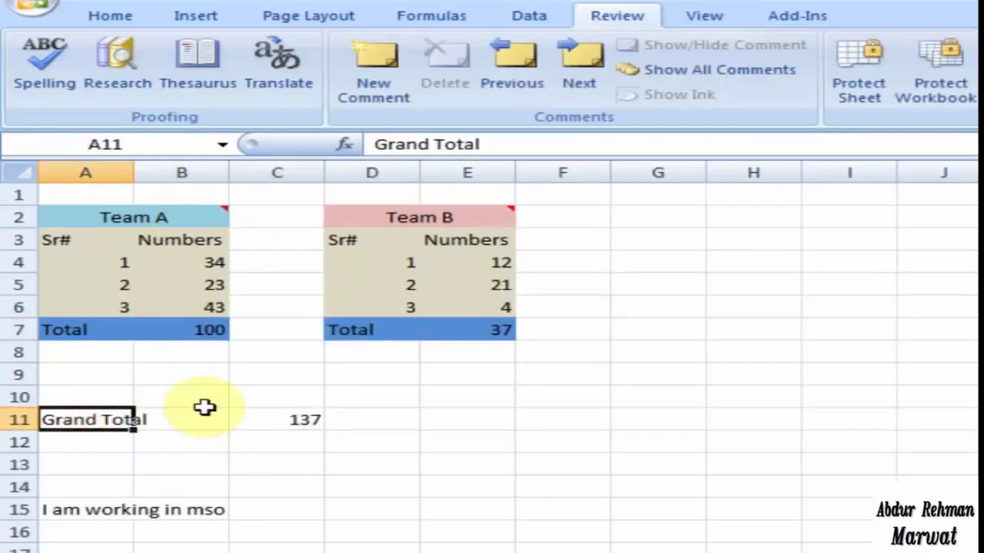
click(388, 102)
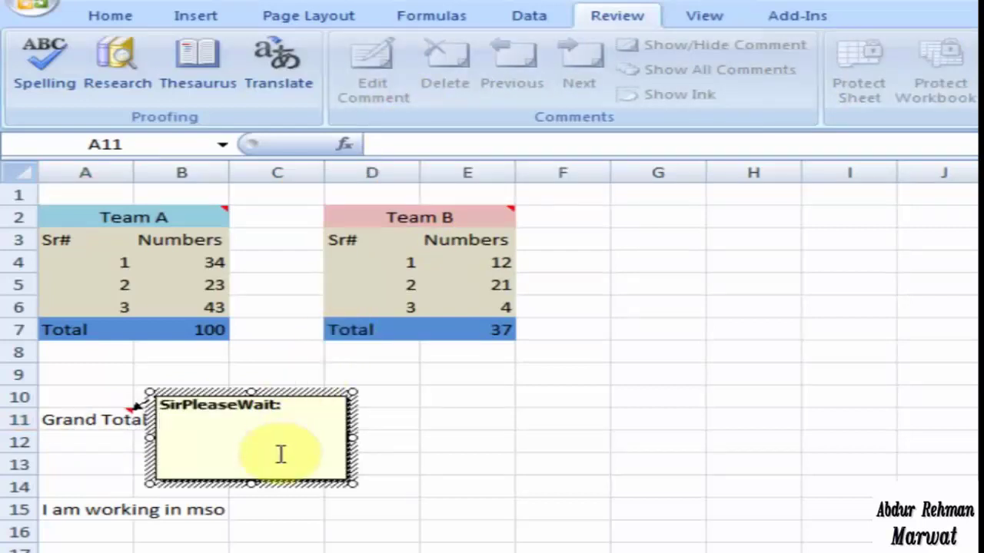
text(Team )
text(A + )
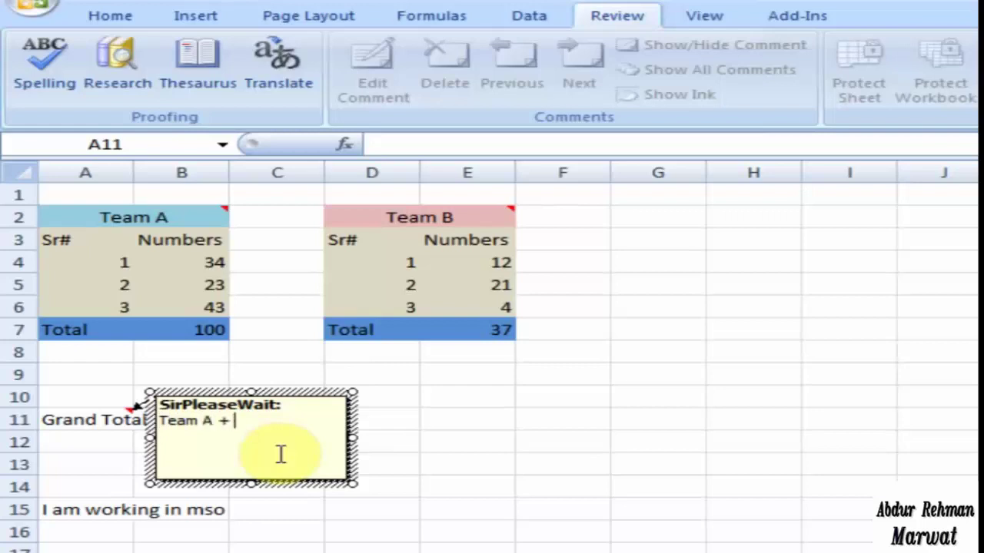
text(Tram )
text(B To)
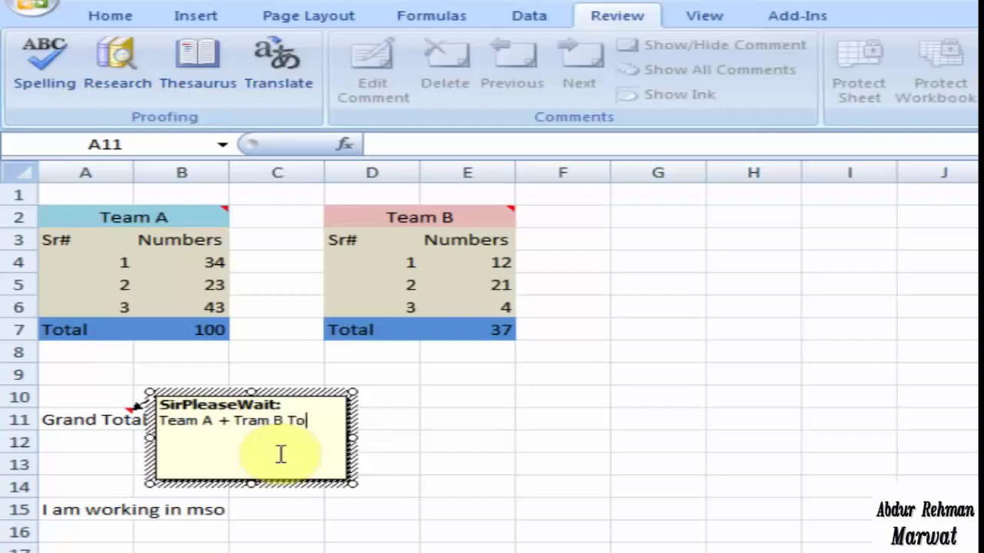
text(tal)
- Close the Grand Total comment and select the 'I am working in mso' cell
click(381, 462)
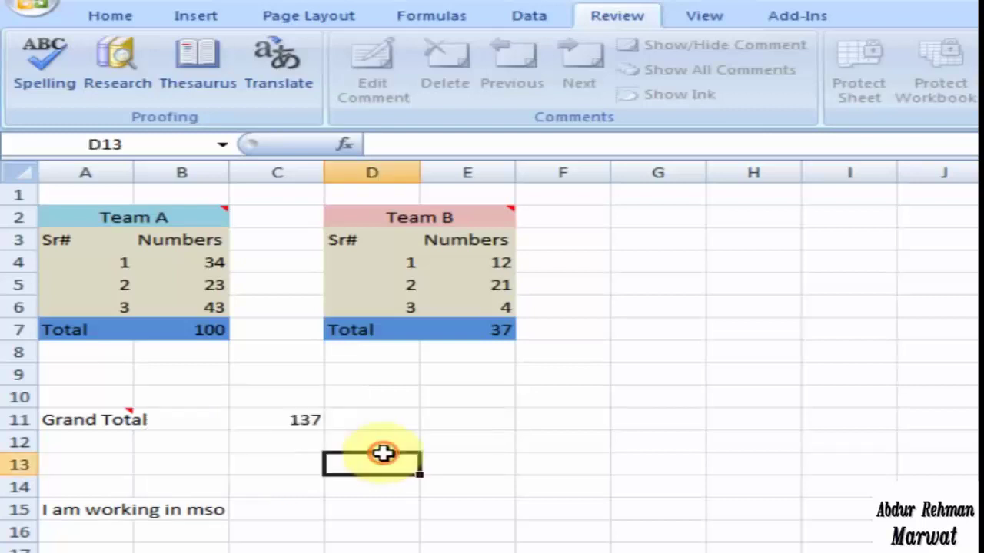
click(69, 529)
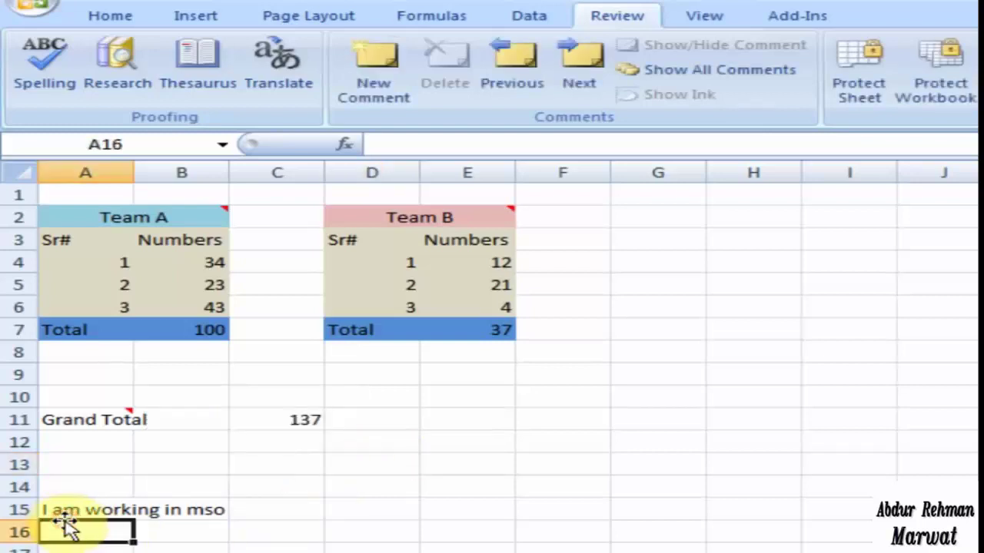
click(70, 516)
click(204, 527)
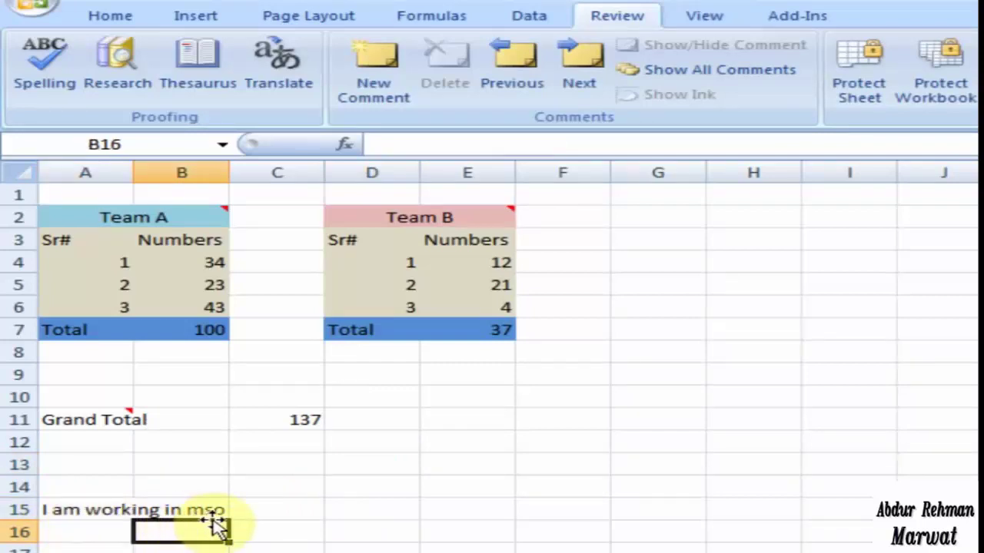
click(108, 511)
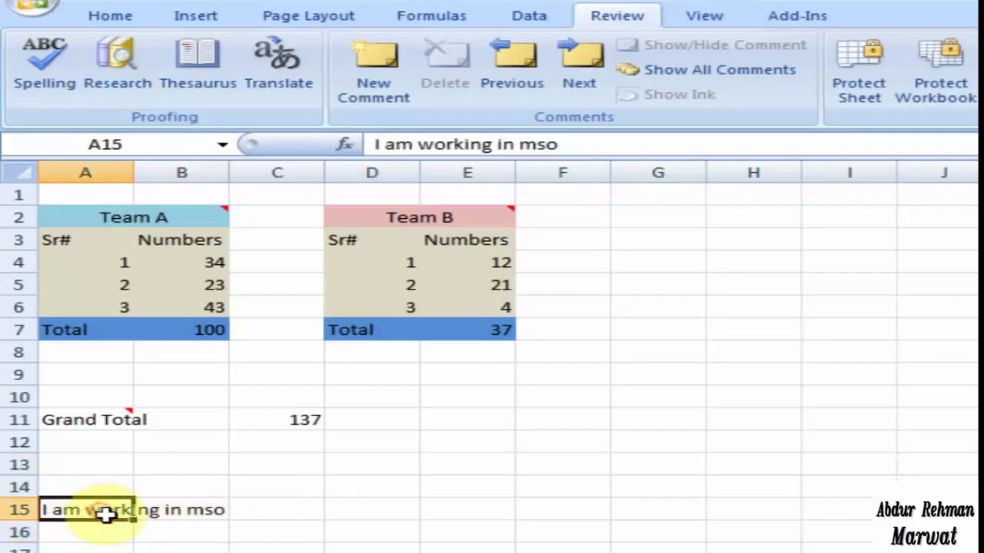
- Comment the mso cell with 'MSO = MicroSoft Office', joining Micro and Soft
click(373, 92)
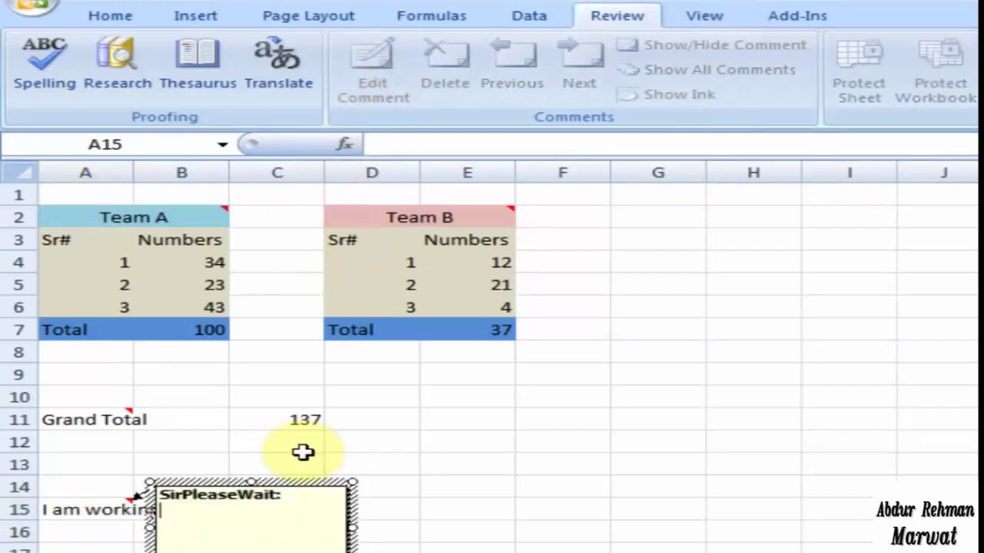
text(M)
text(SO = )
text(Micr)
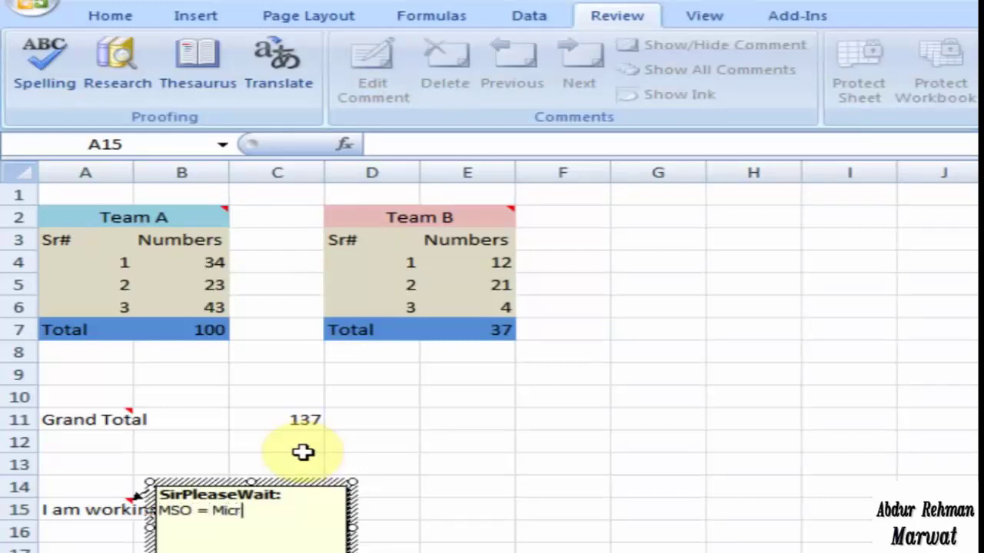
text(o Soft Off)
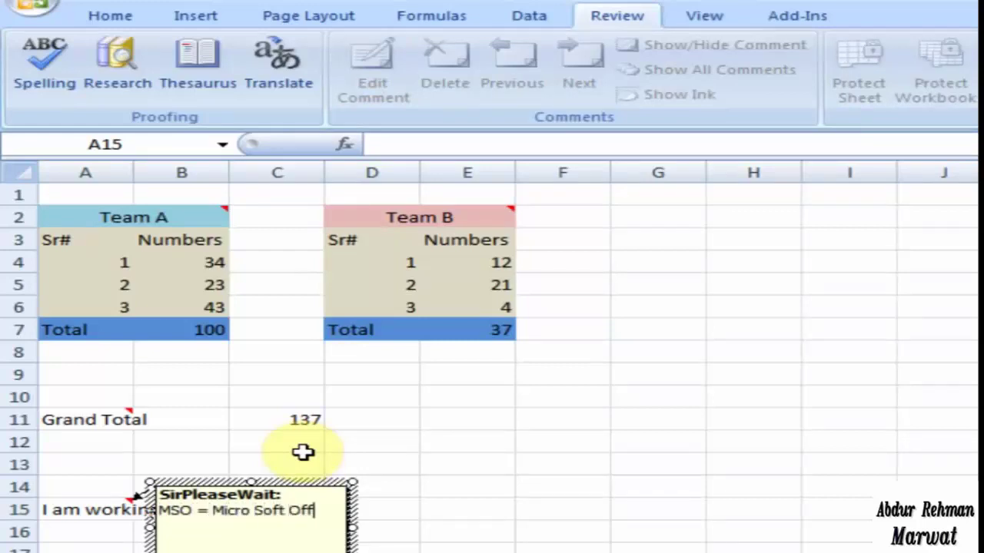
text(ice)
key(BackSpace)
key(ctrl+Left)
key(ctrl+Left)
key(BackSpace)
click(438, 549)
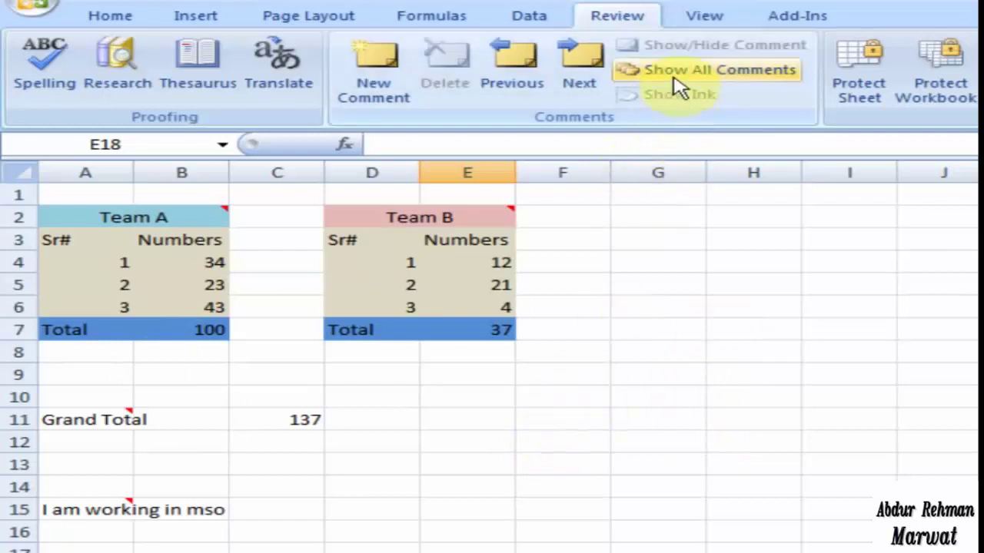
- Turn on Show All Comments, then select the empty cell G10
click(747, 83)
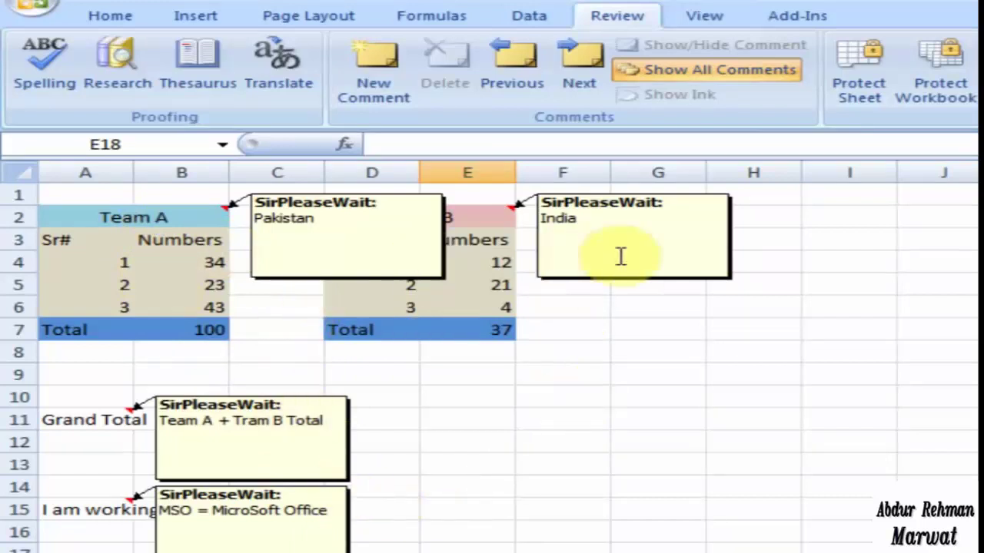
click(692, 398)
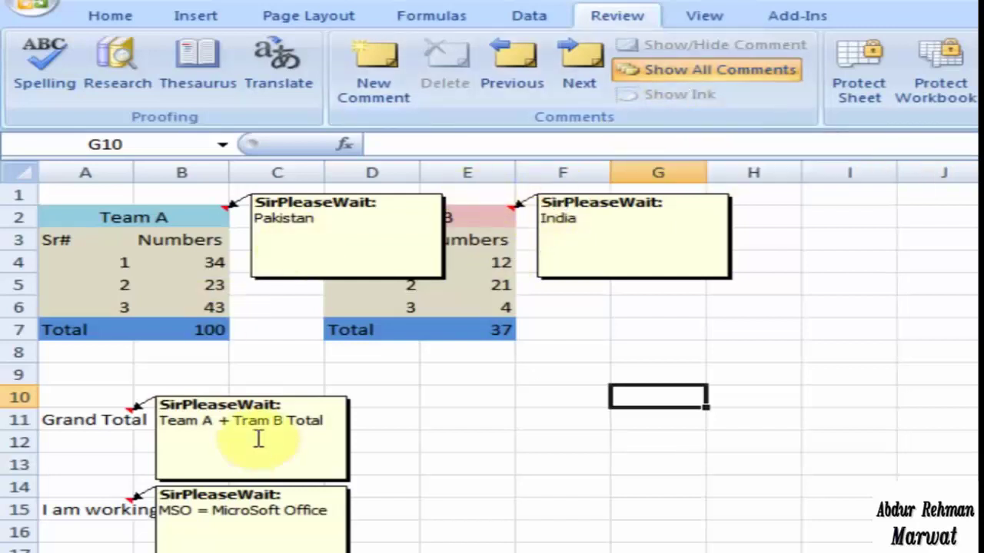
- Hide all comments, then use Next to visit the Grand Total, MSO, Pakistan and India comments
click(690, 73)
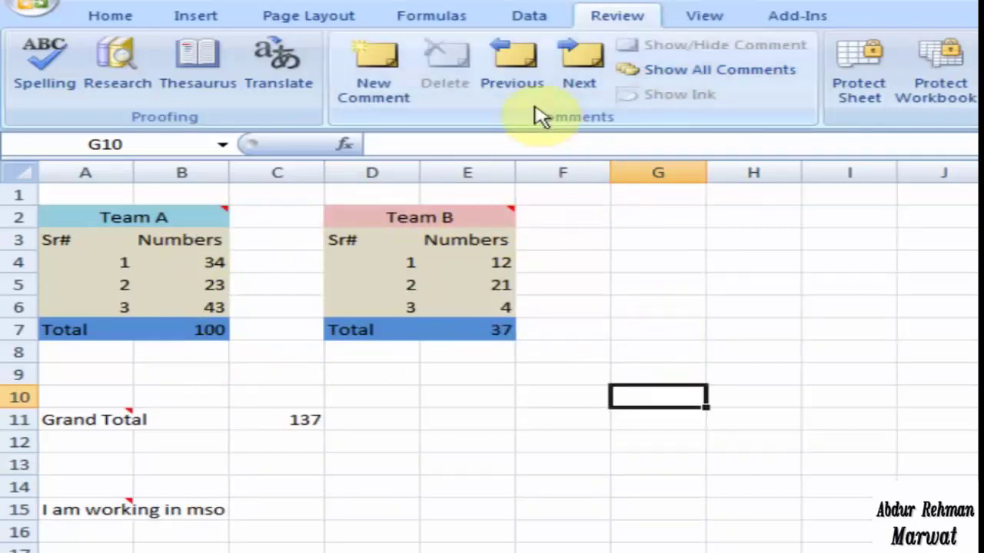
click(582, 83)
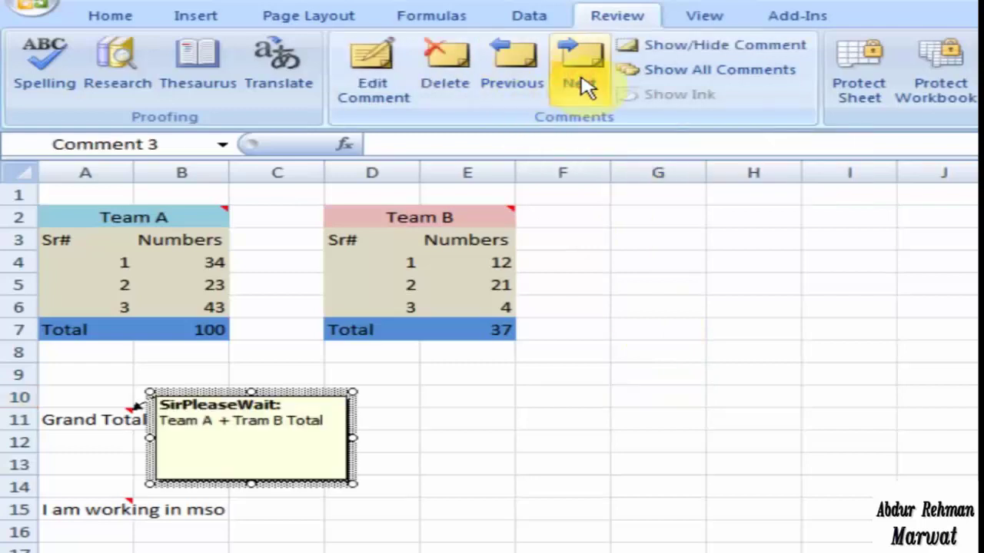
click(275, 435)
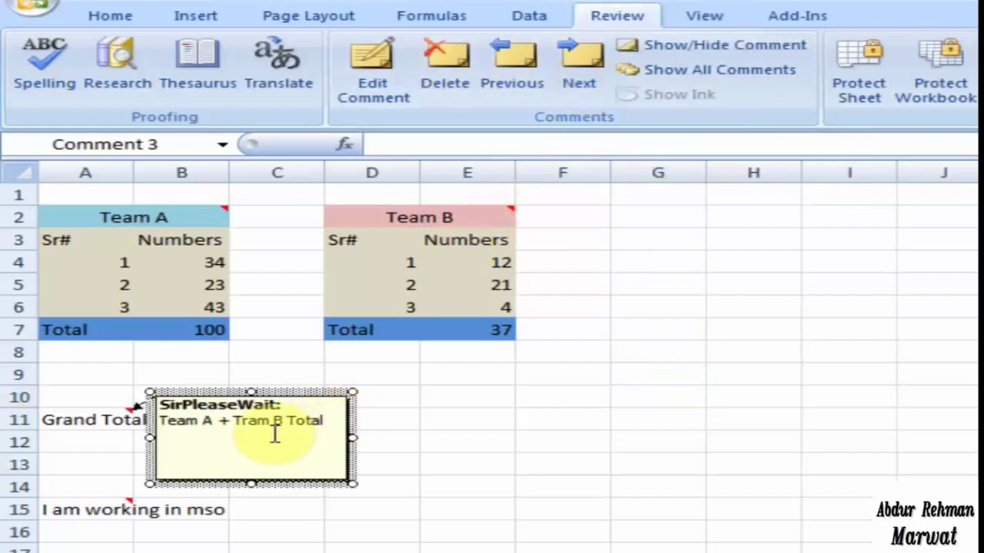
click(589, 93)
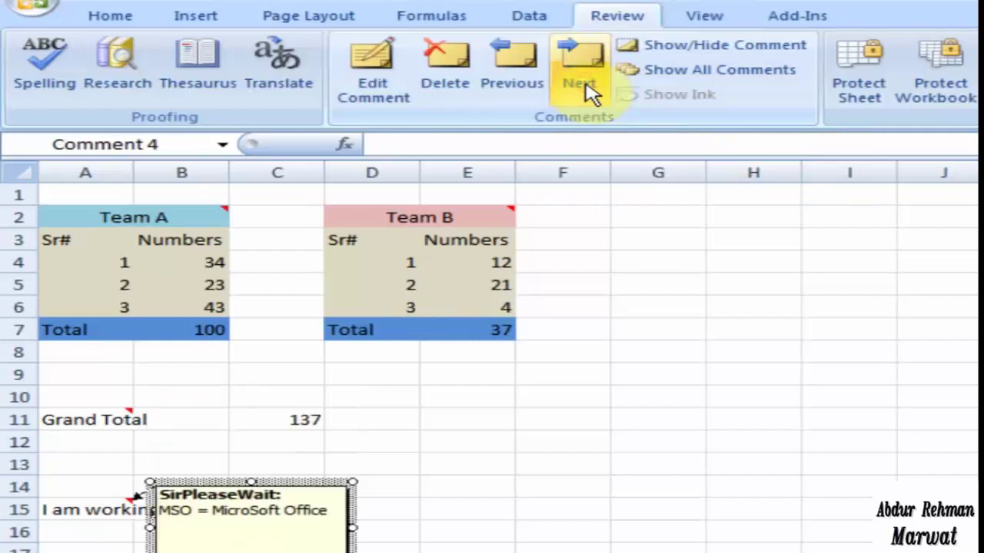
click(589, 92)
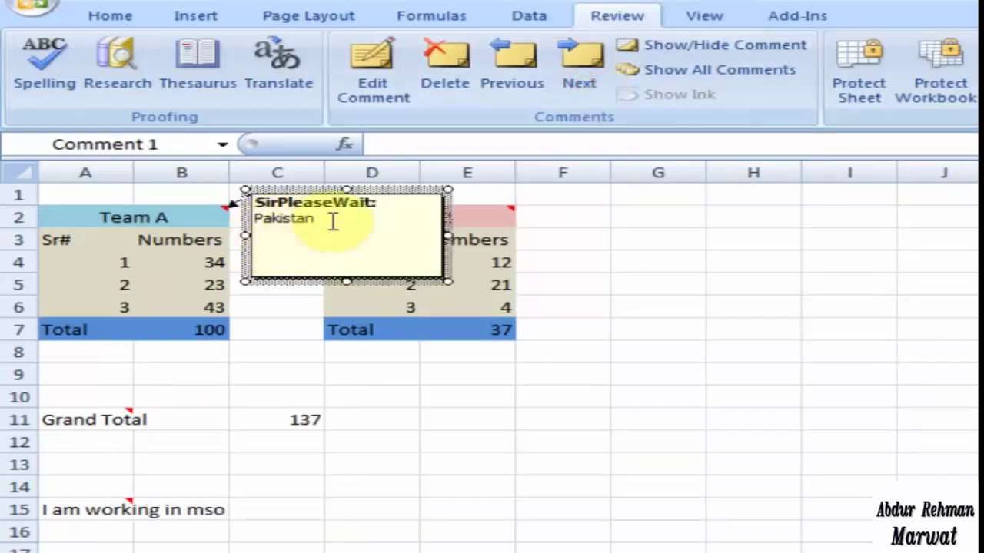
click(585, 86)
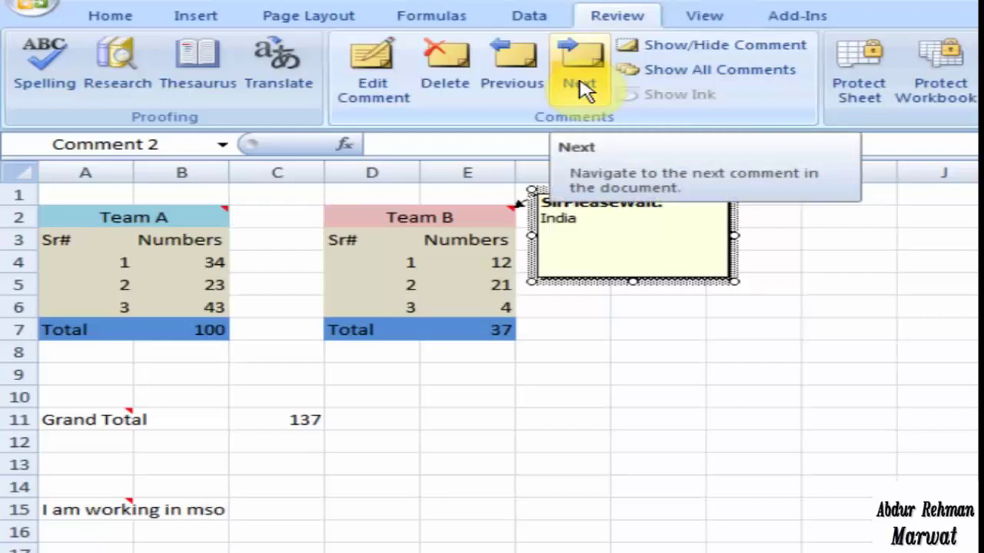
click(707, 46)
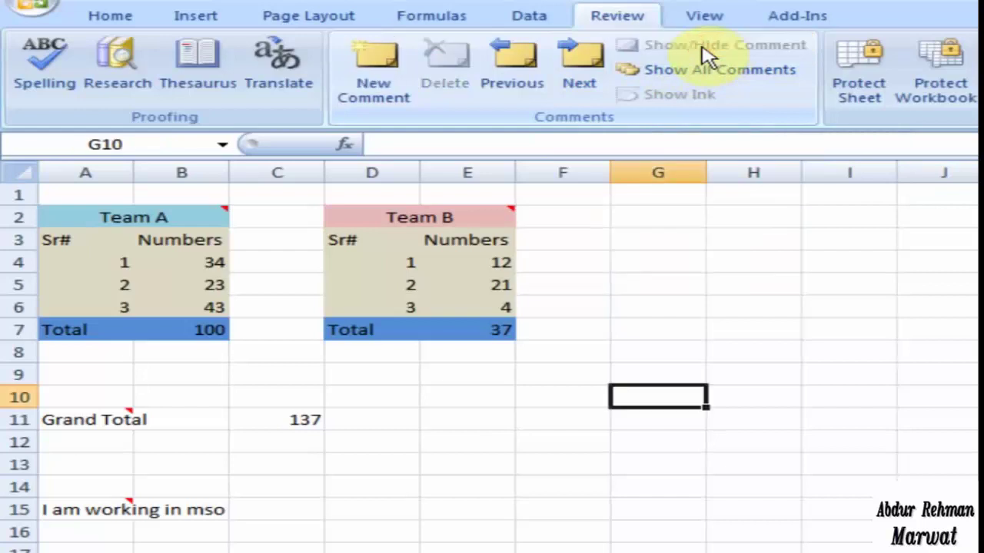
click(592, 278)
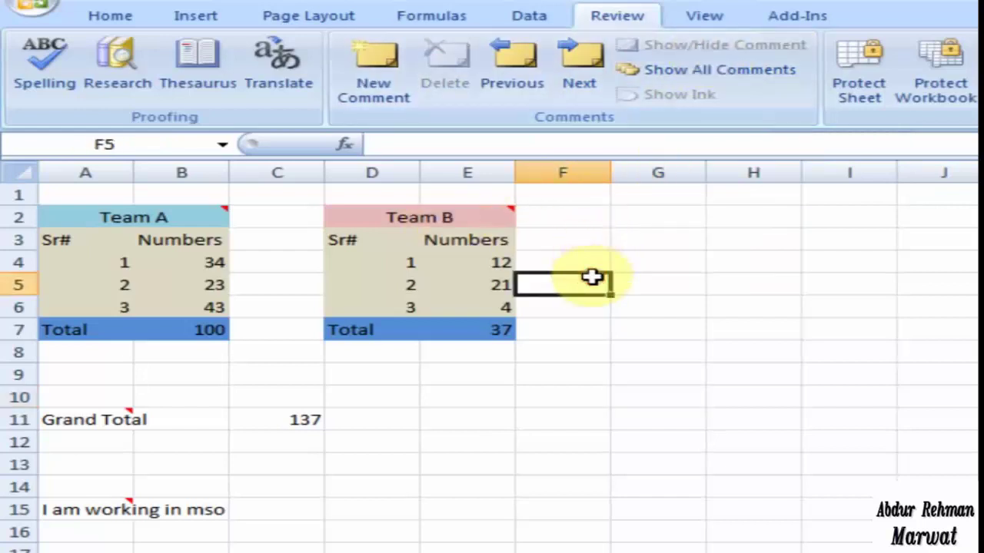
click(163, 218)
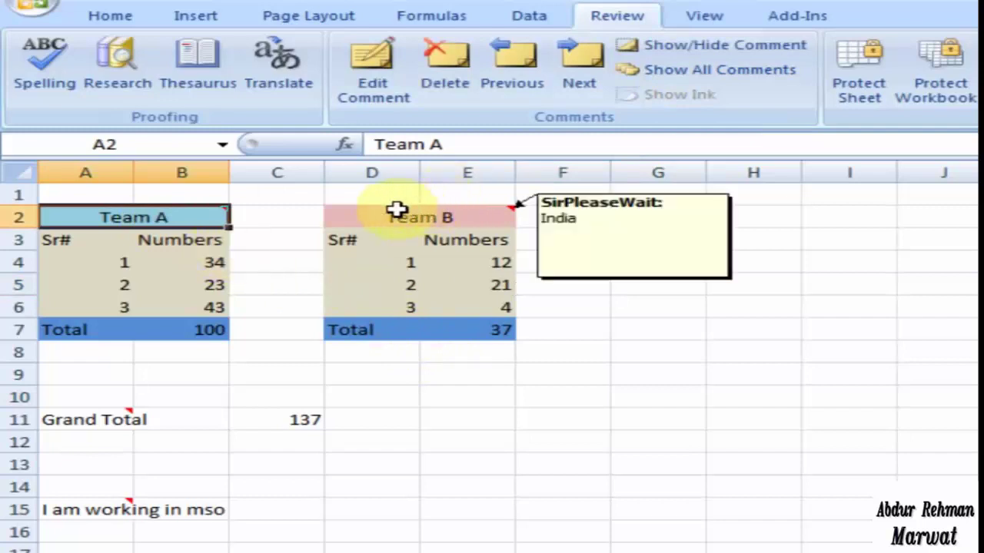
click(608, 391)
click(221, 221)
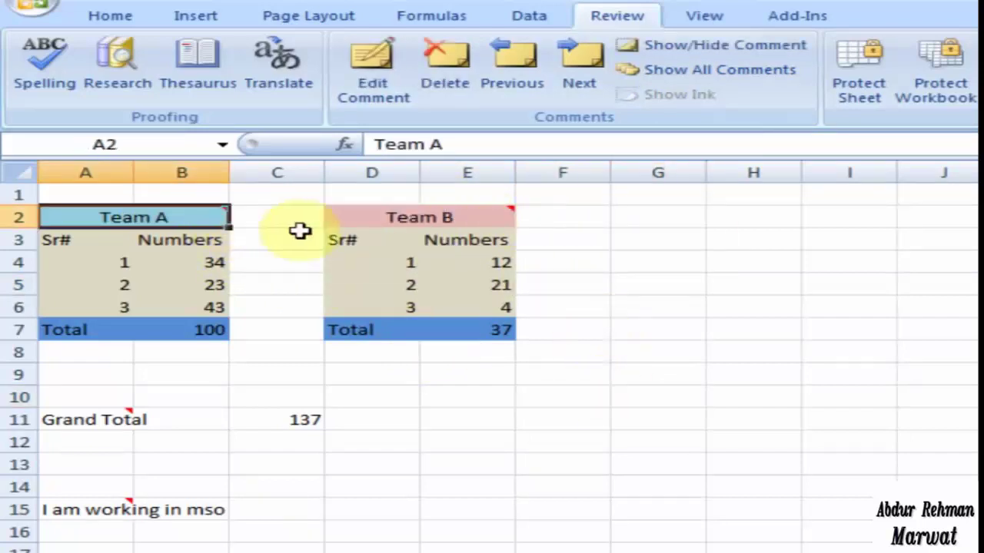
click(568, 70)
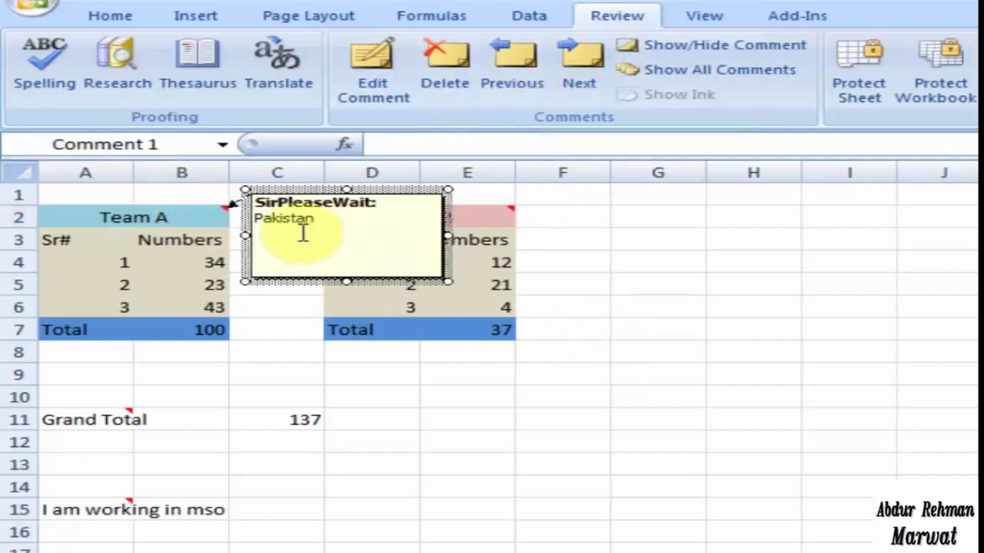
click(713, 44)
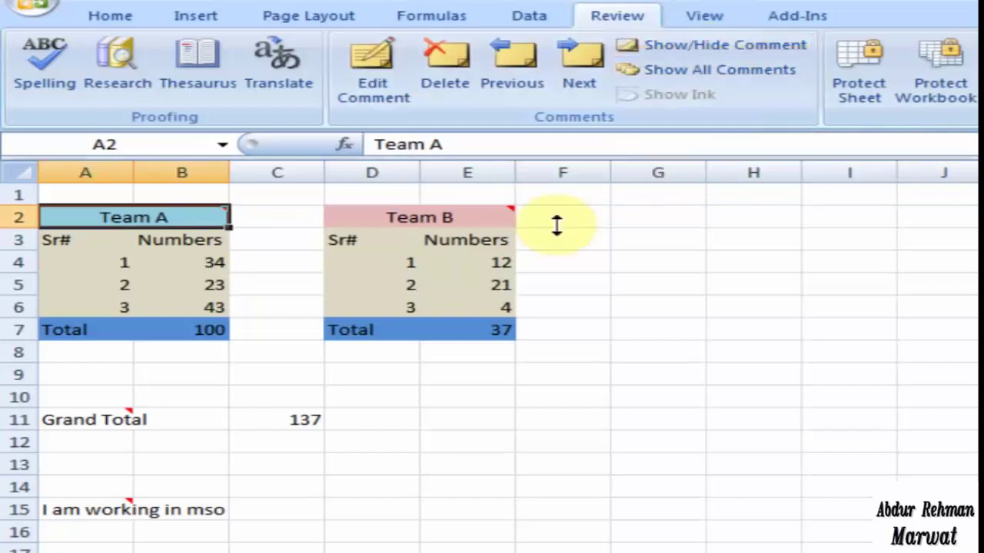
click(439, 218)
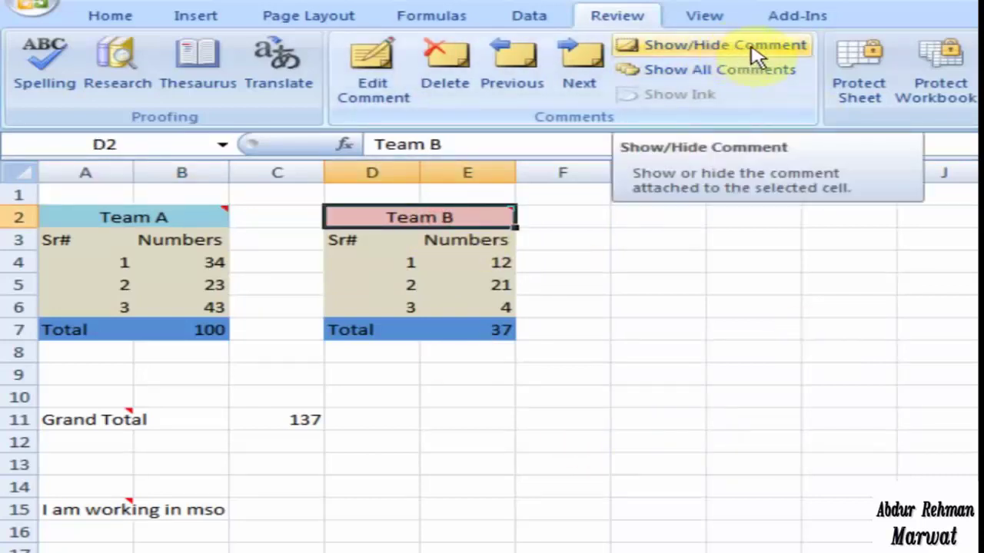
click(706, 53)
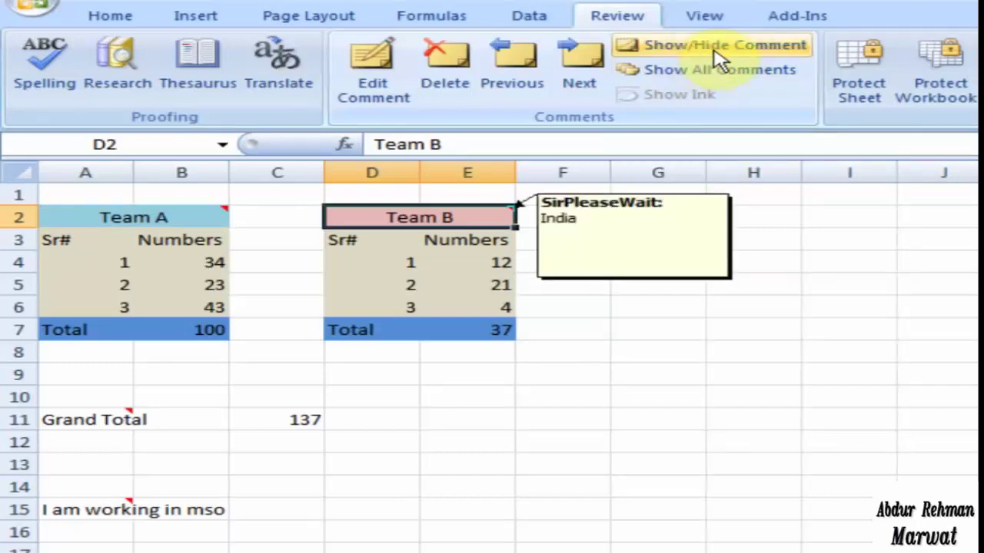
click(715, 58)
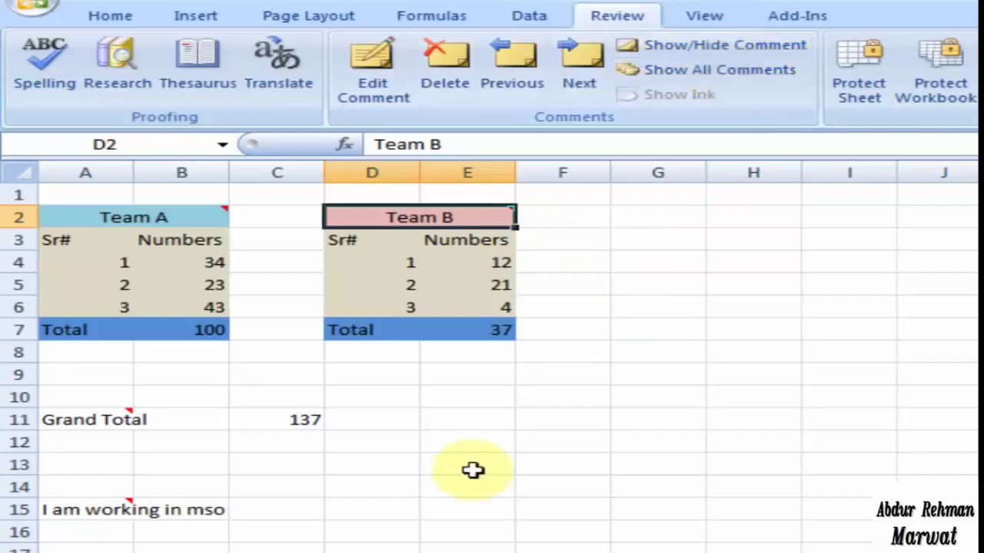
click(70, 419)
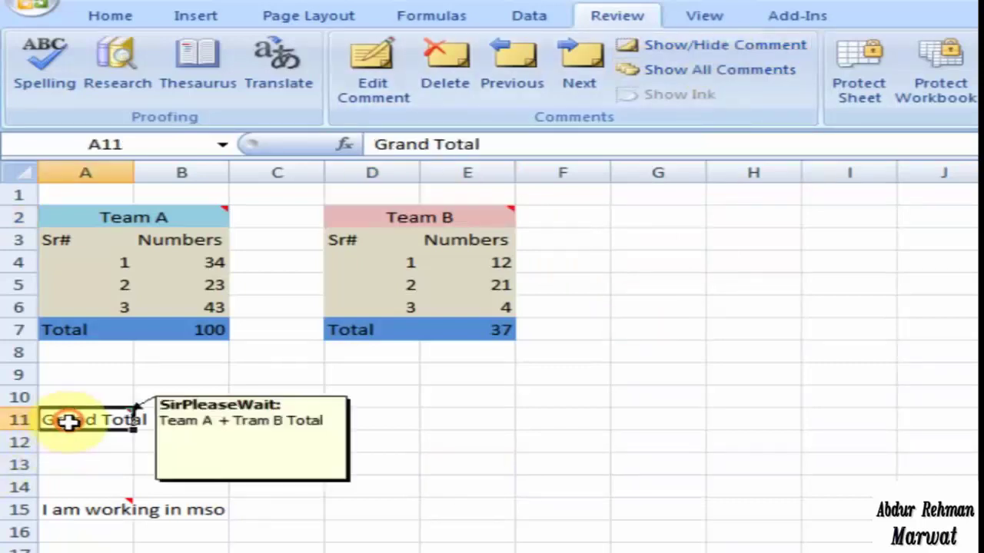
click(690, 54)
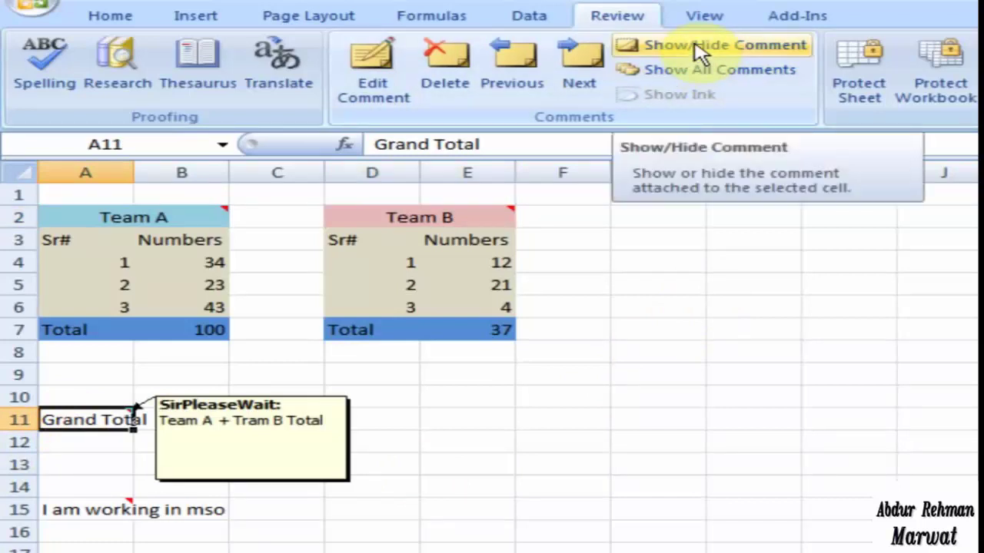
click(700, 52)
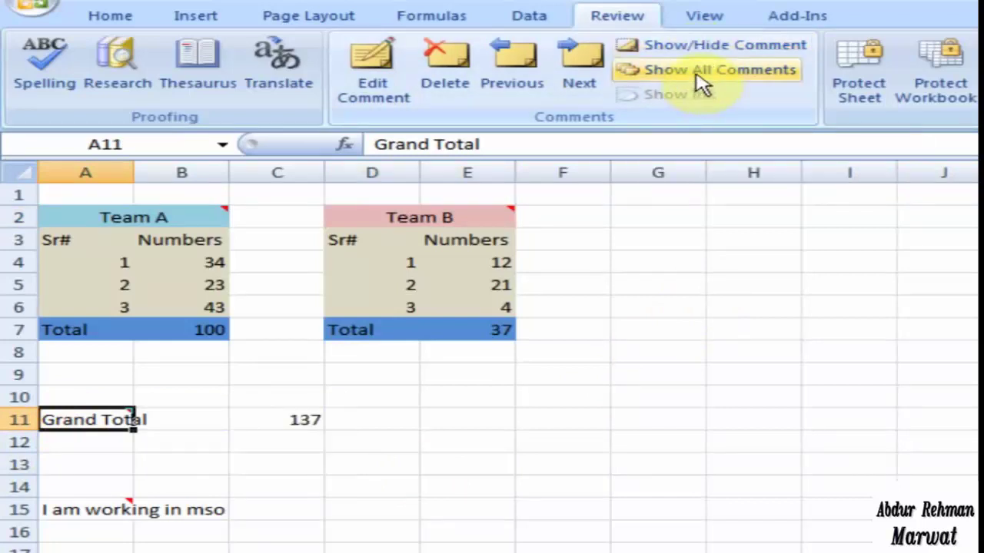
click(702, 73)
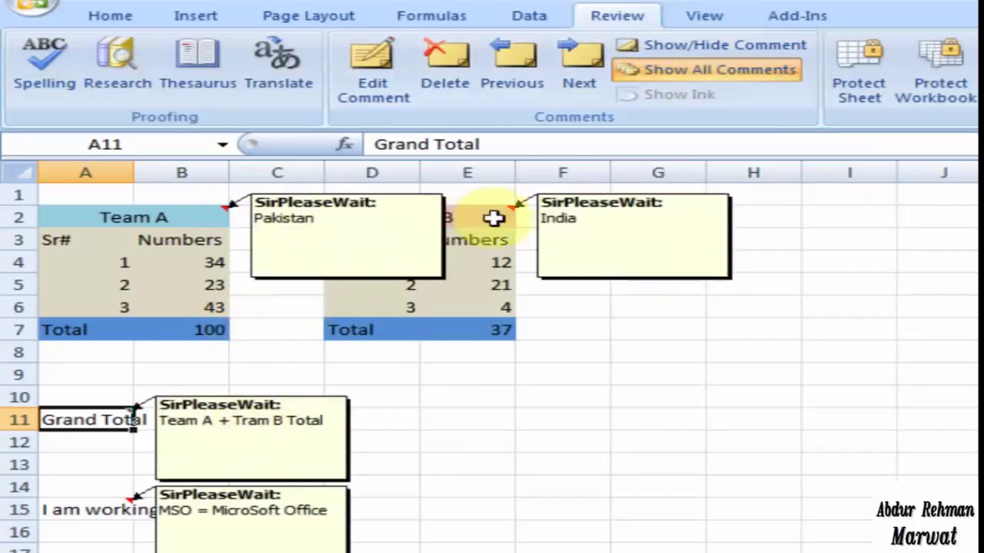
click(702, 72)
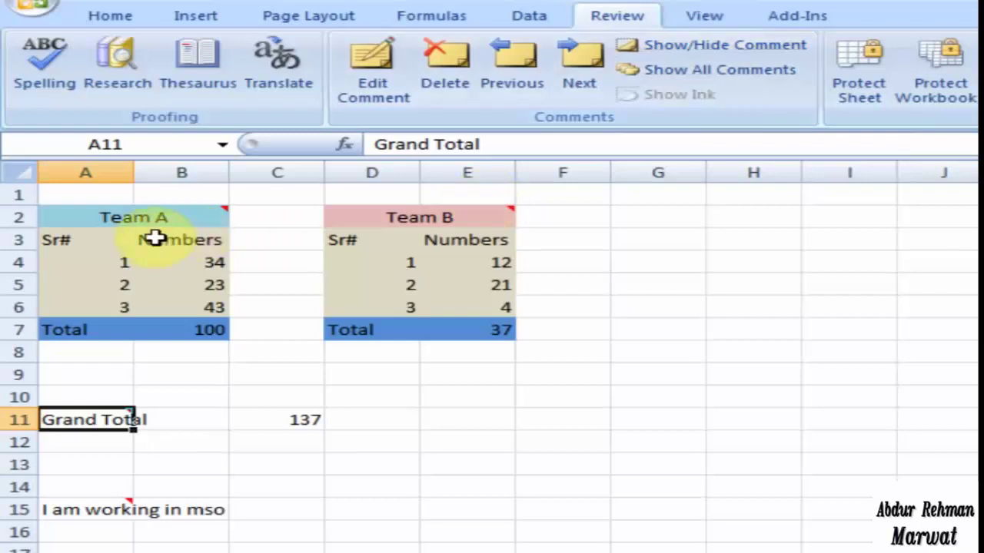
click(159, 213)
click(703, 48)
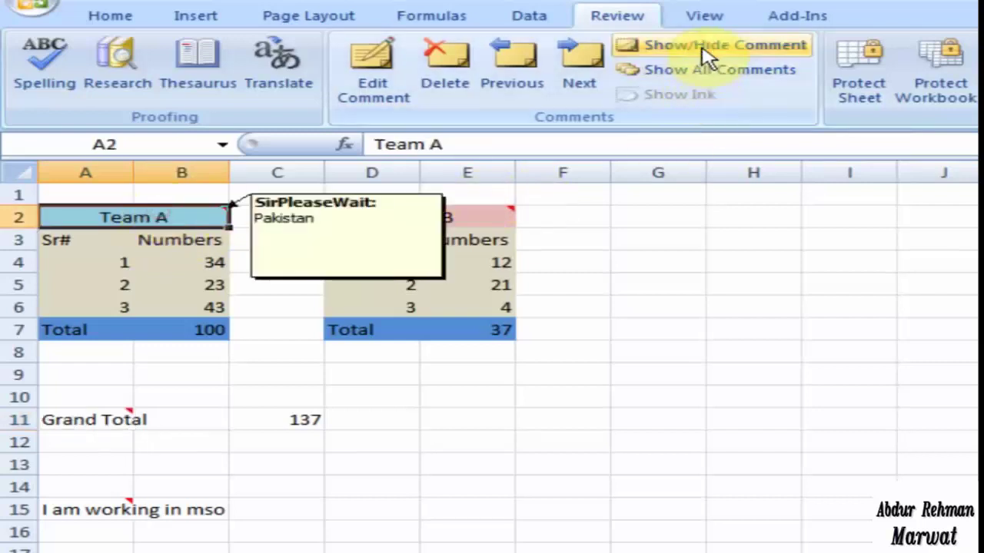
click(707, 49)
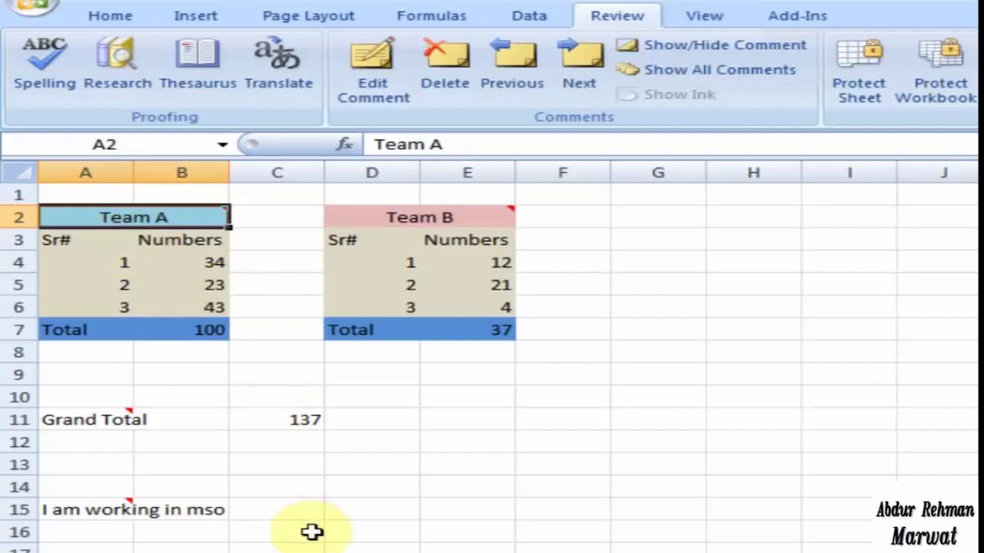
click(127, 419)
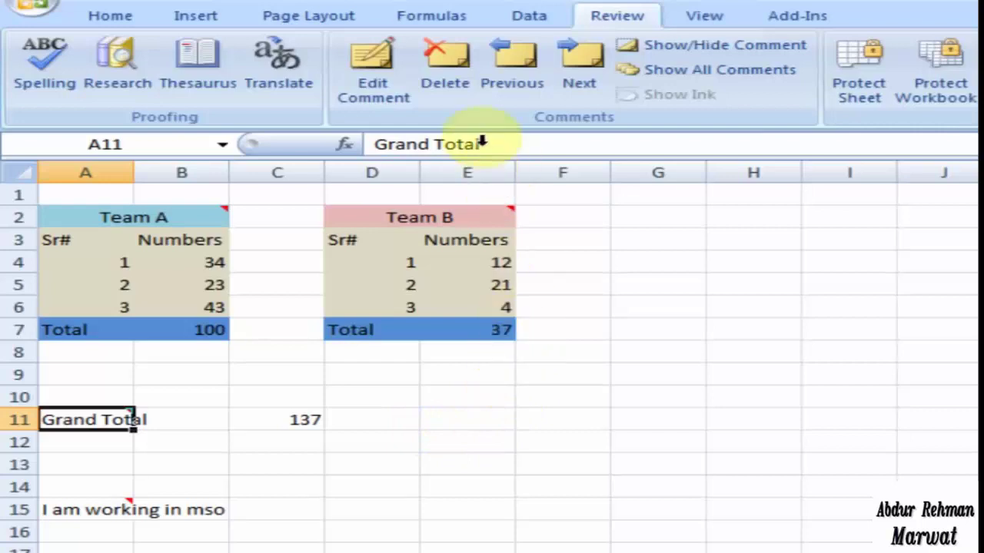
- Delete the Grand Total comment, then toggle Show All Comments on and off
click(455, 85)
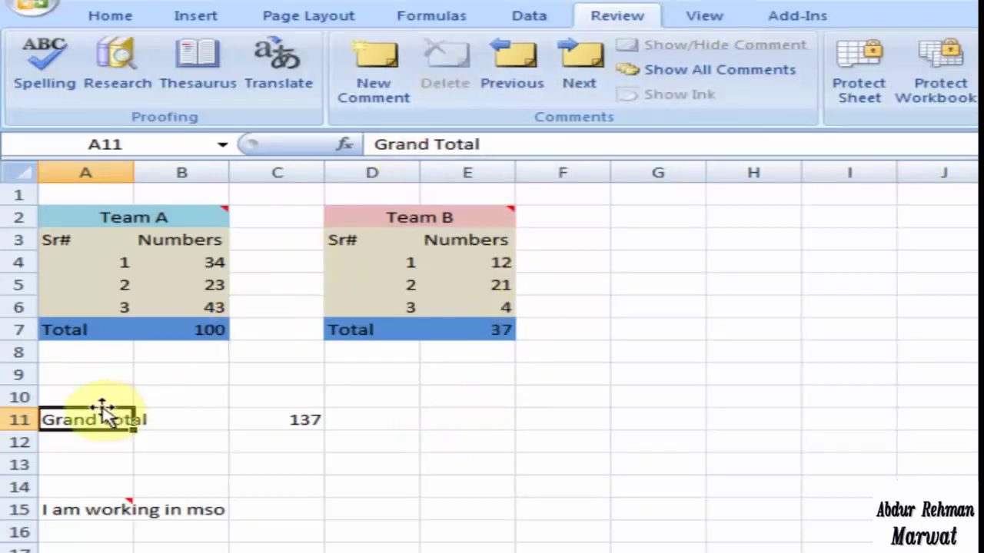
click(212, 443)
click(105, 419)
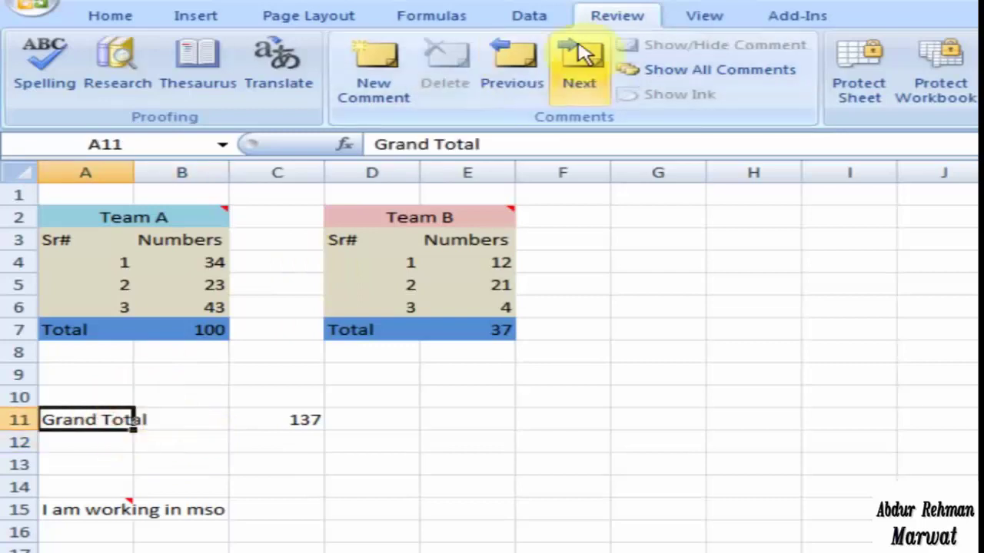
click(667, 71)
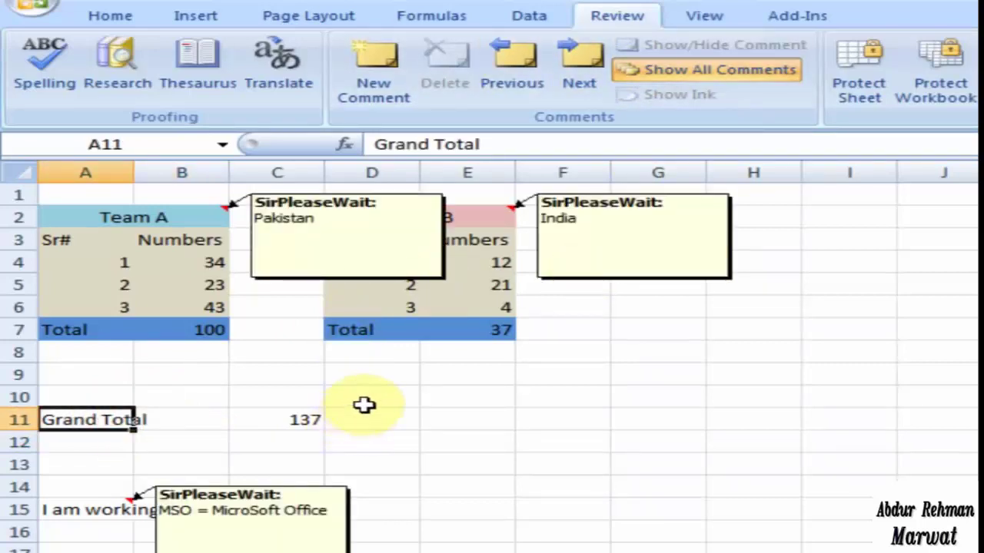
click(665, 81)
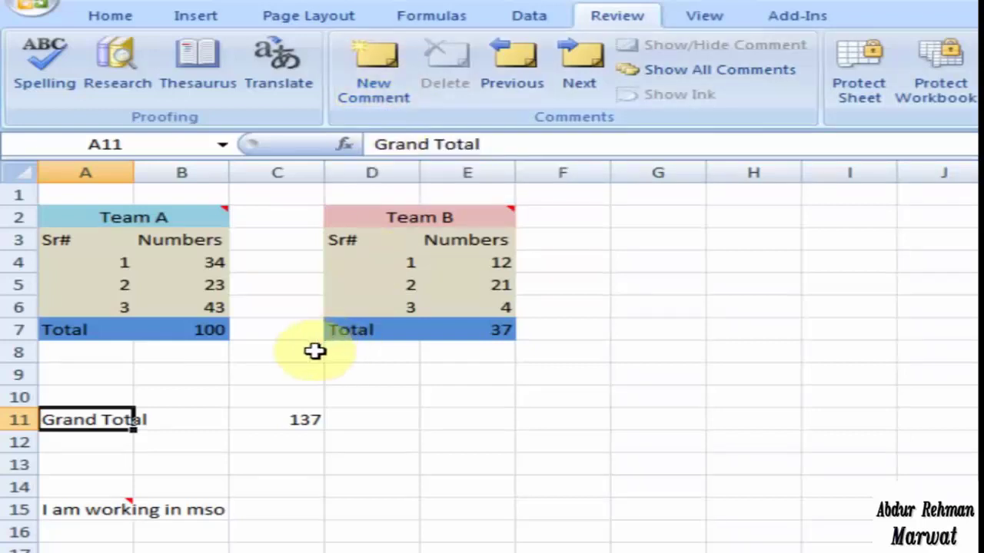
- Edit the mso cell's comment to read 'MSO = MicroSoft Office 2010'
click(90, 511)
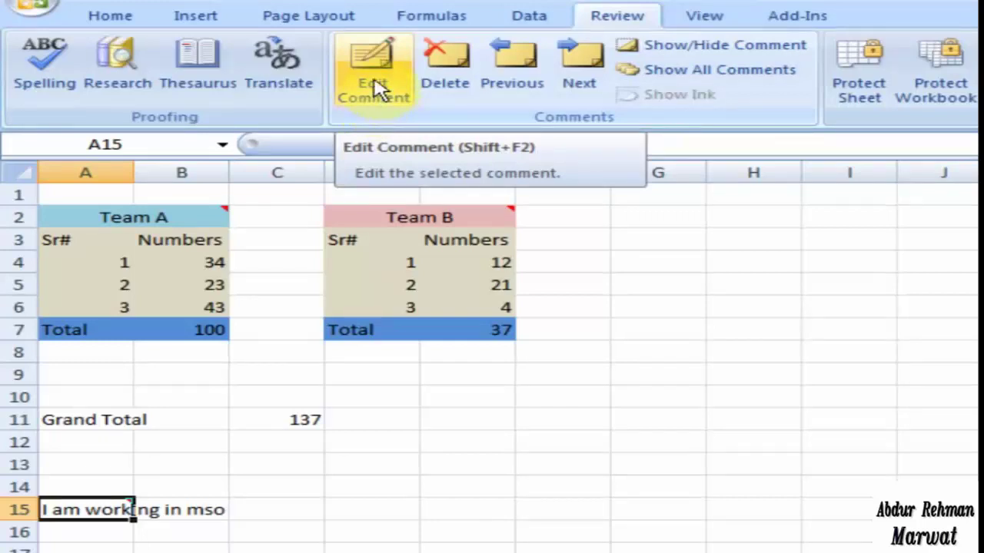
click(377, 91)
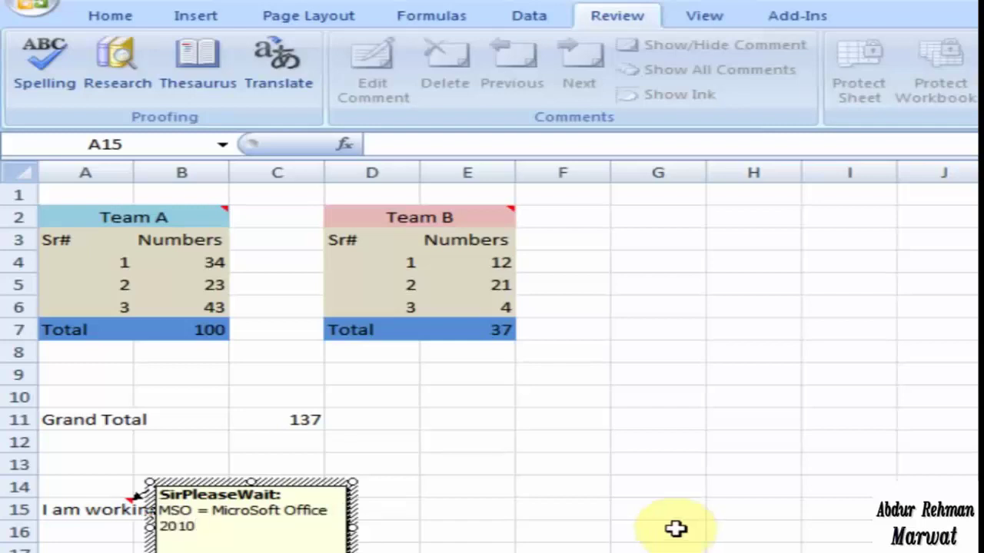
click(628, 489)
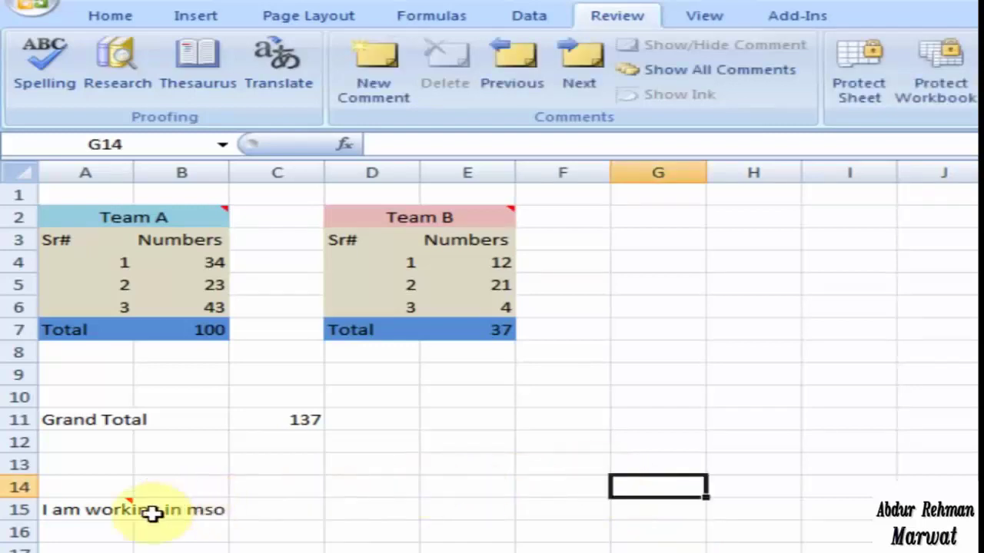
click(127, 509)
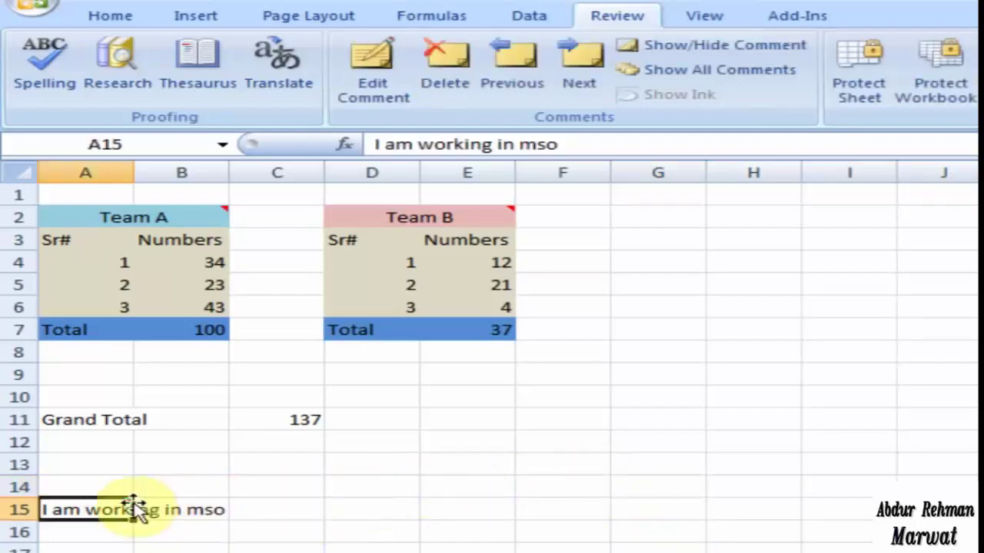